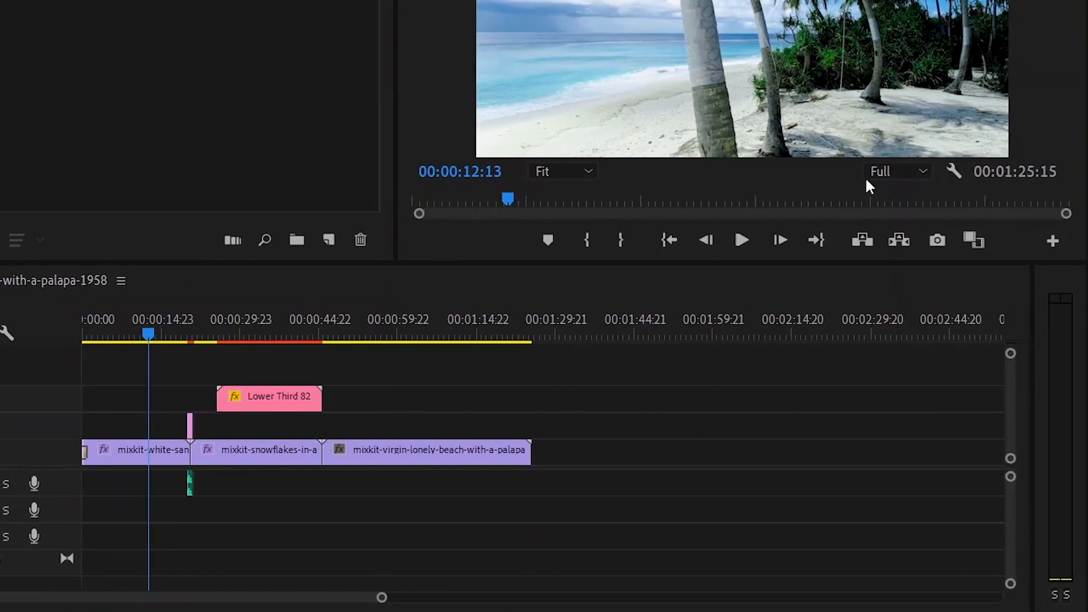
- Set the Program monitor's playback resolution to Full and open the monitor's settings
left_click(904, 175)
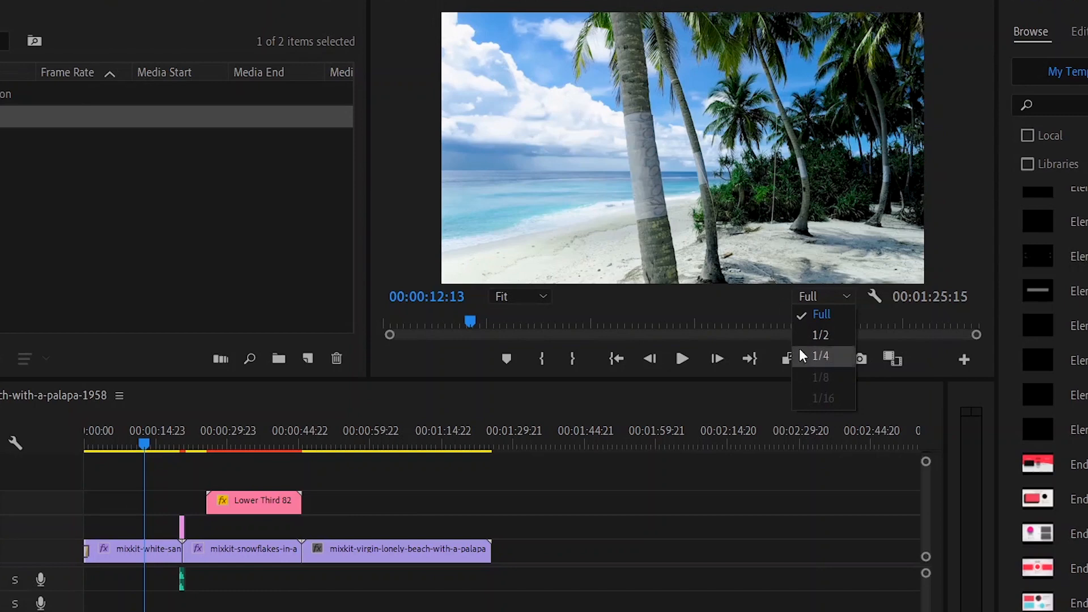
left_click(809, 317)
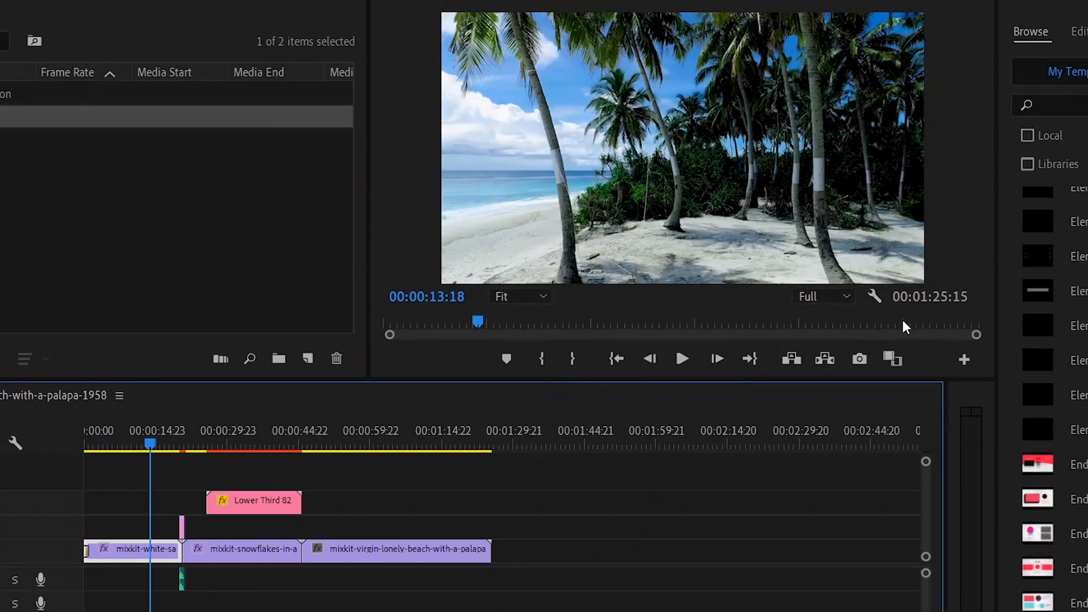
left_click(872, 296)
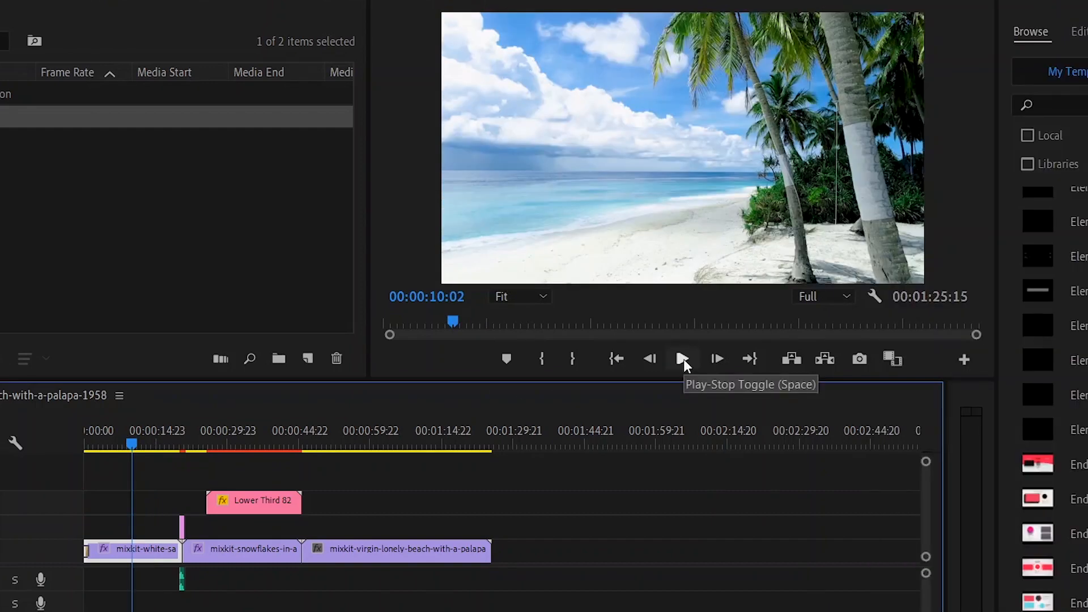
- Preview the sequence past the cut into the snowflakes clip, and return the playhead to just before the transition
left_click(683, 359)
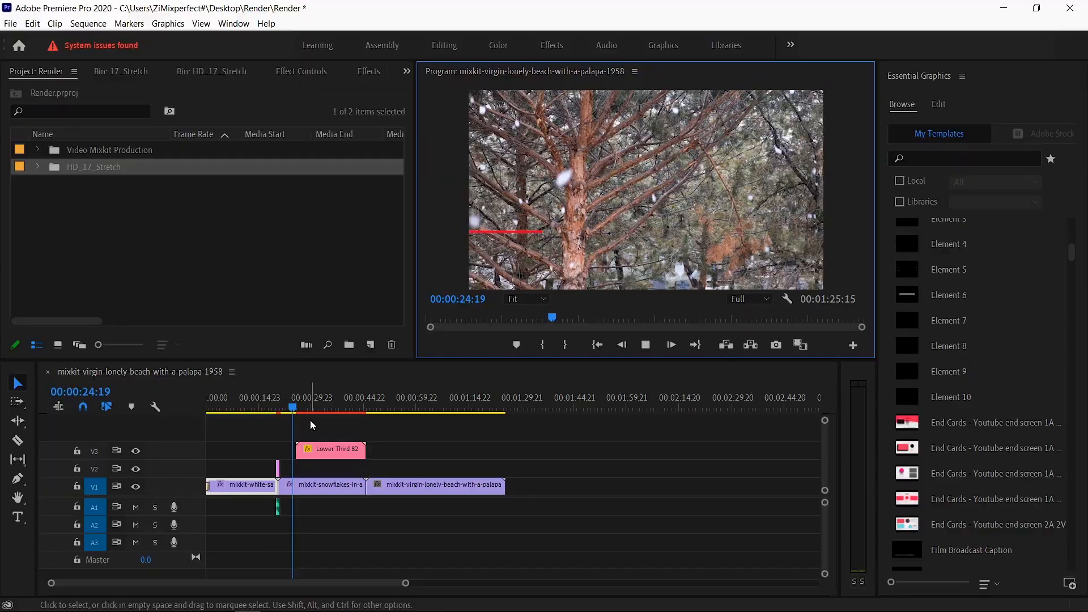
key("space")
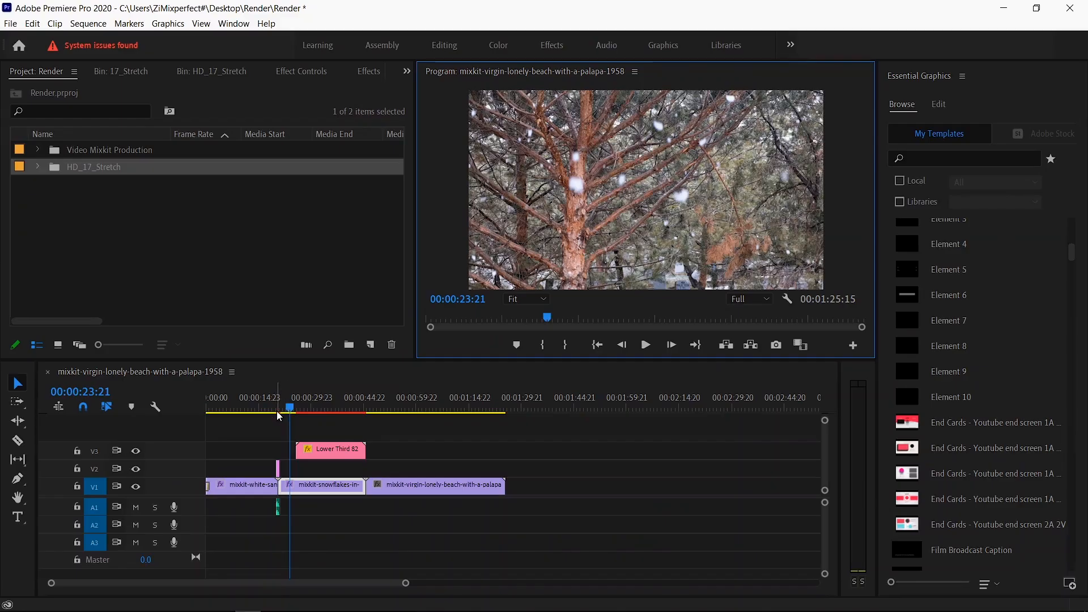
left_click(272, 409)
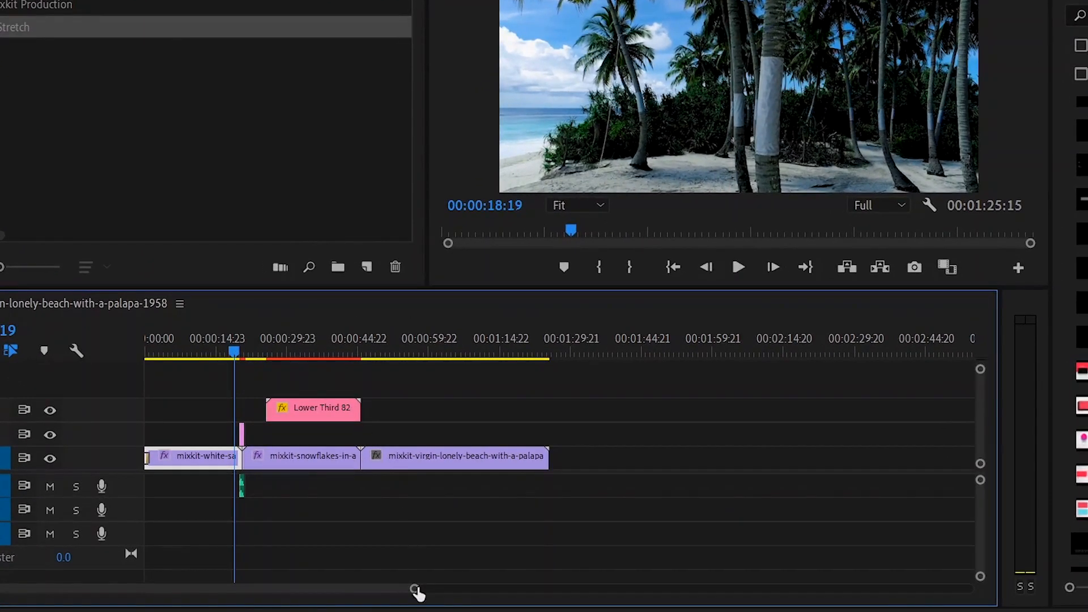
- Mark an In point at the start of the Transition clip, at 00:00:20:04
key("=")
key("=")
key("=")
key("=")
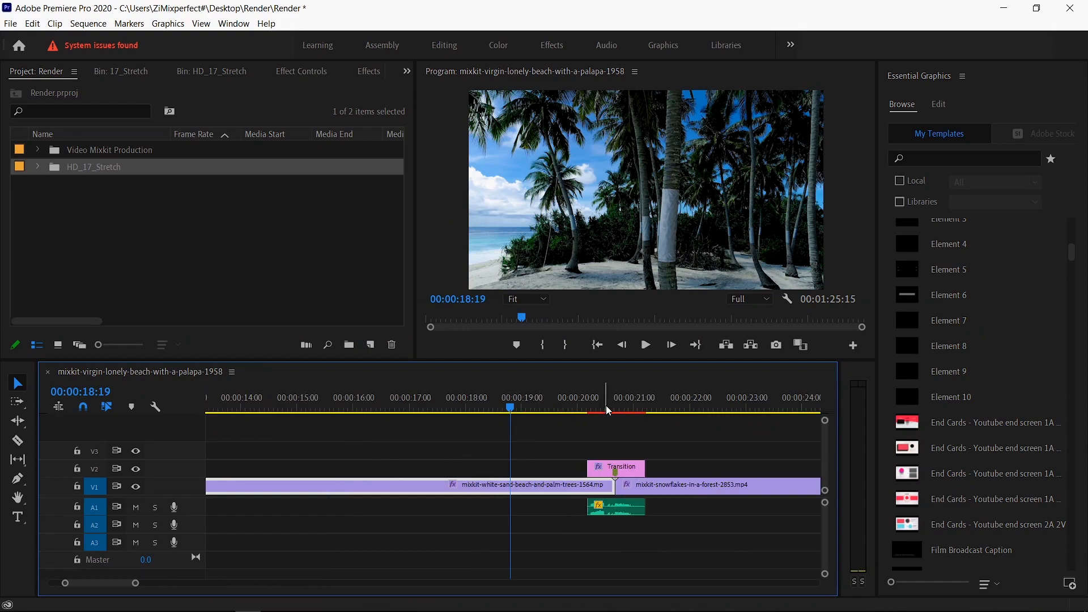
left_click(591, 398)
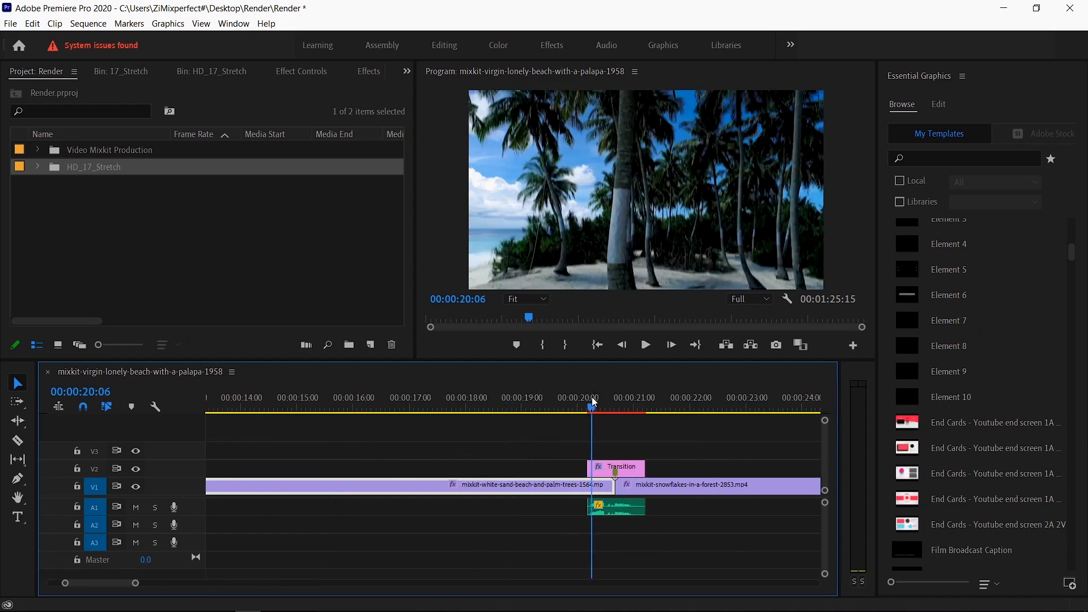
key("=")
key("=")
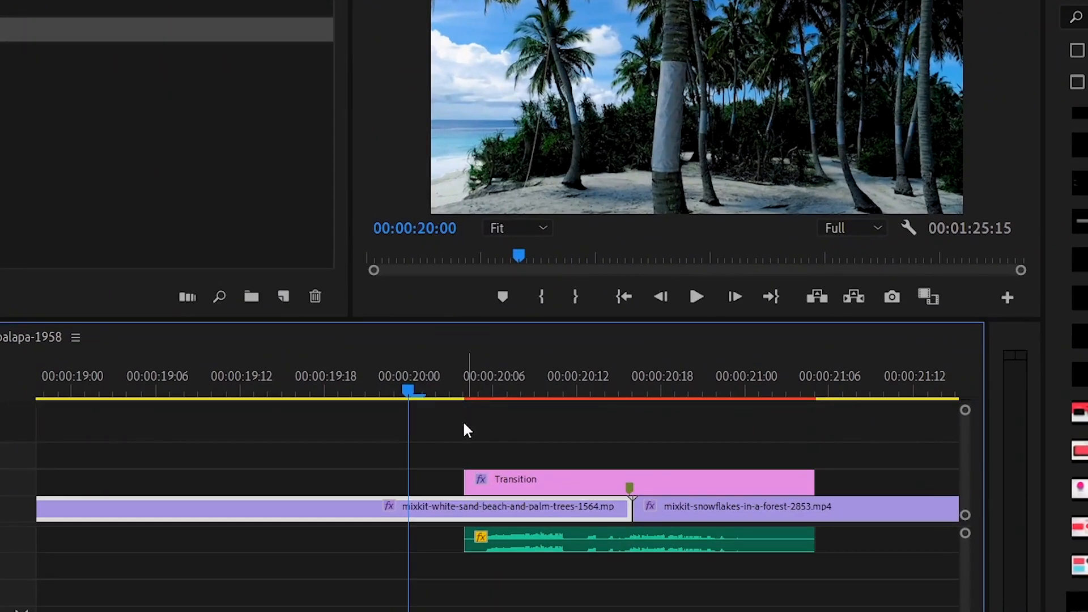
left_click_drag(412, 390, 469, 388)
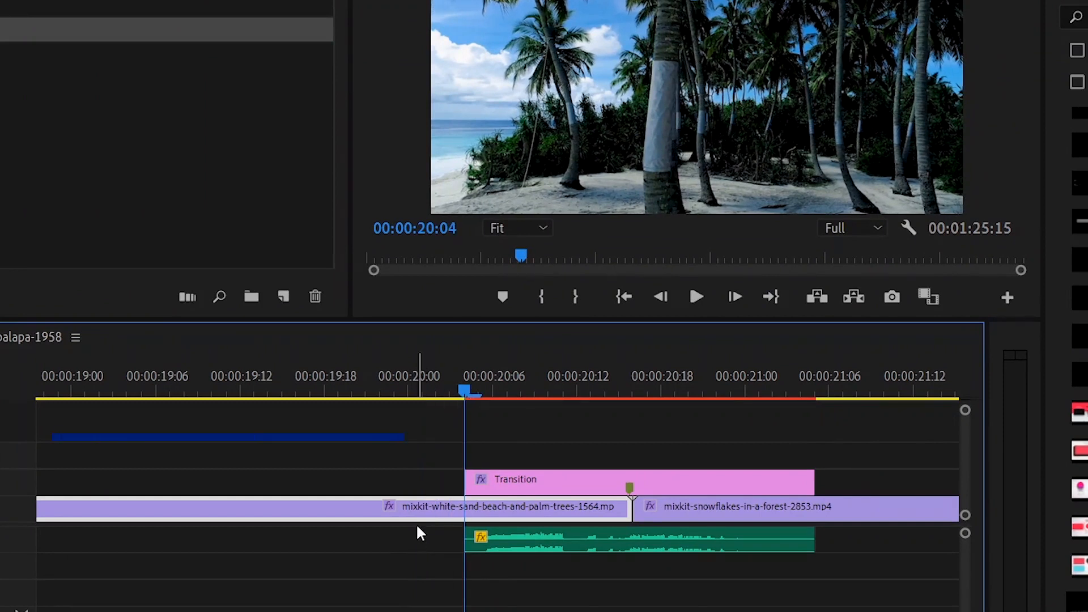
key("i")
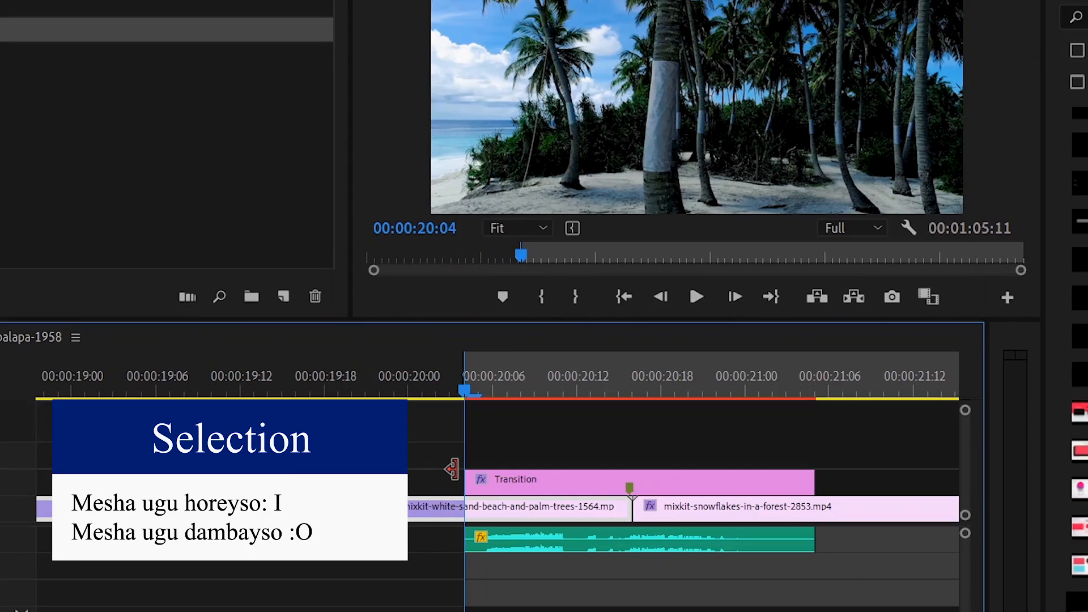
- Mark an Out point after the Transition clip and adjust it to line up with the clip's end
left_click(814, 390)
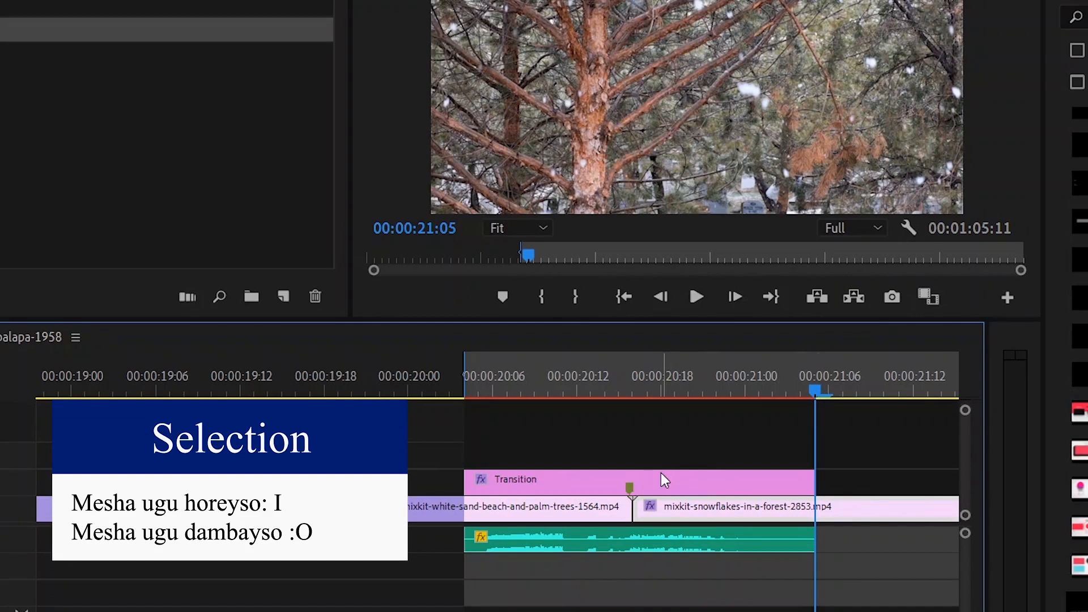
key("o")
left_click(802, 389)
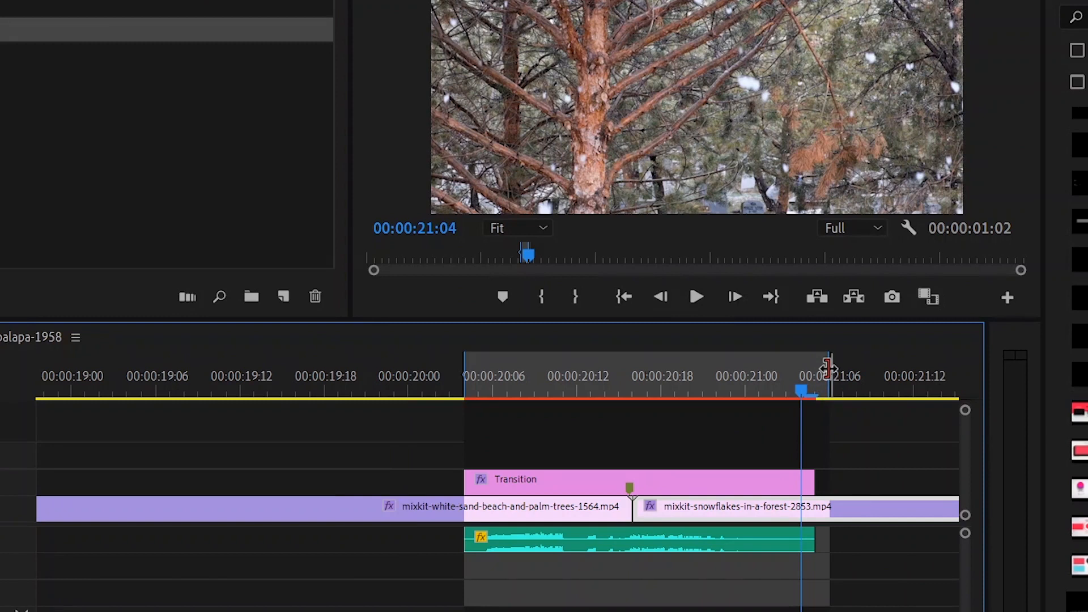
left_click_drag(828, 368, 819, 368)
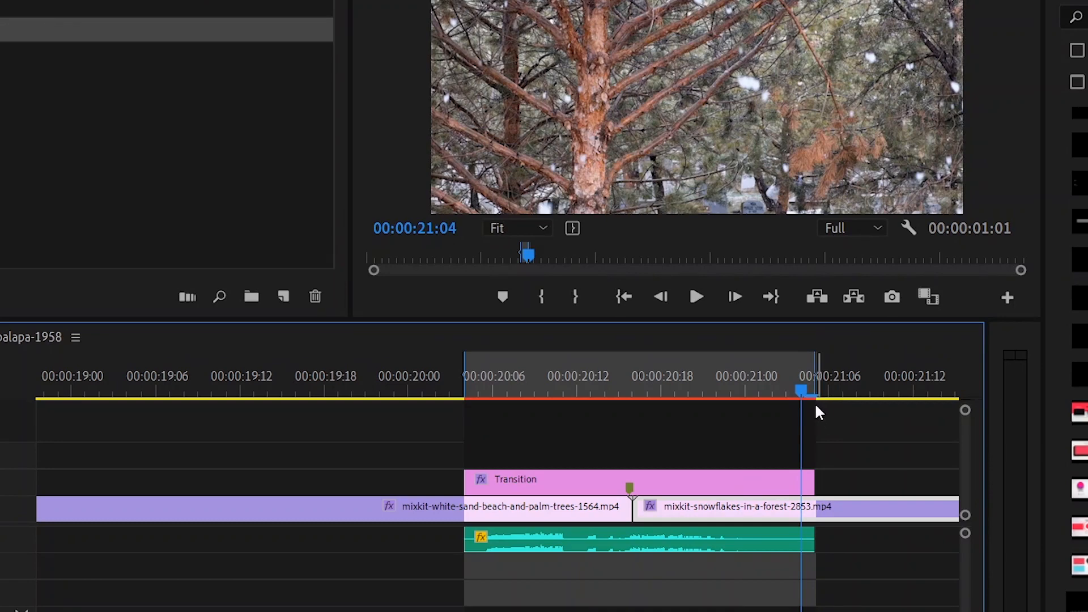
- Render the effects between the In and Out points around the Transition clip, and clear both points
left_click(601, 389)
left_click(420, 388)
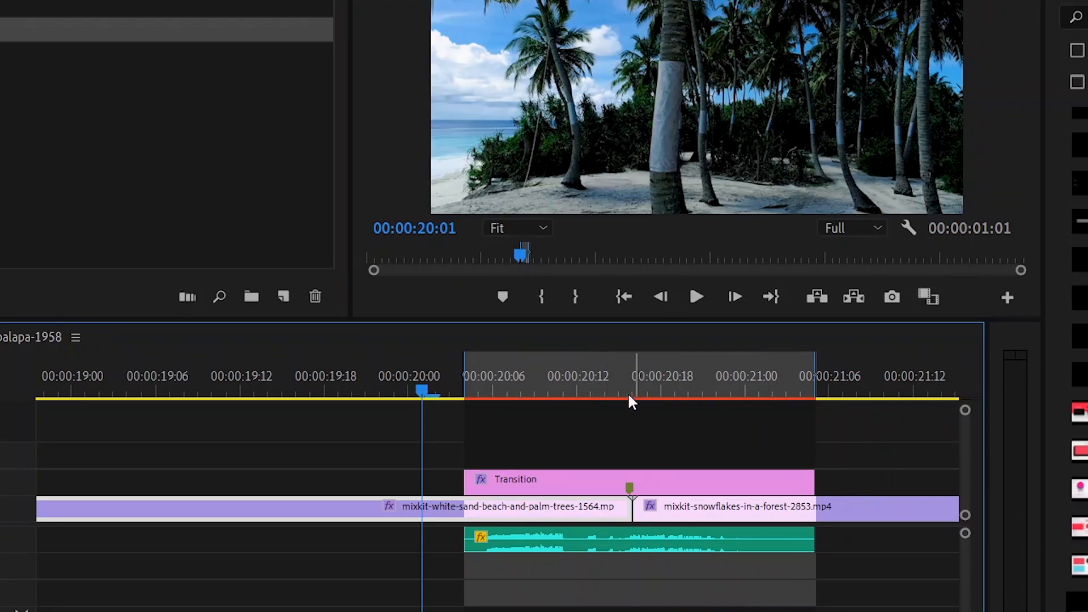
key("Return")
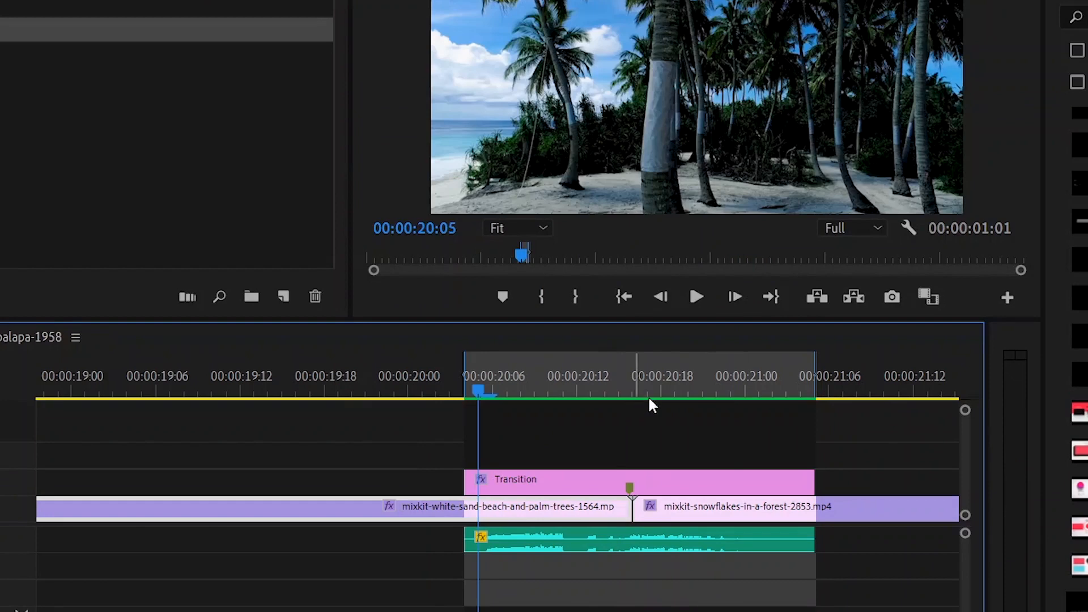
right_click(723, 378)
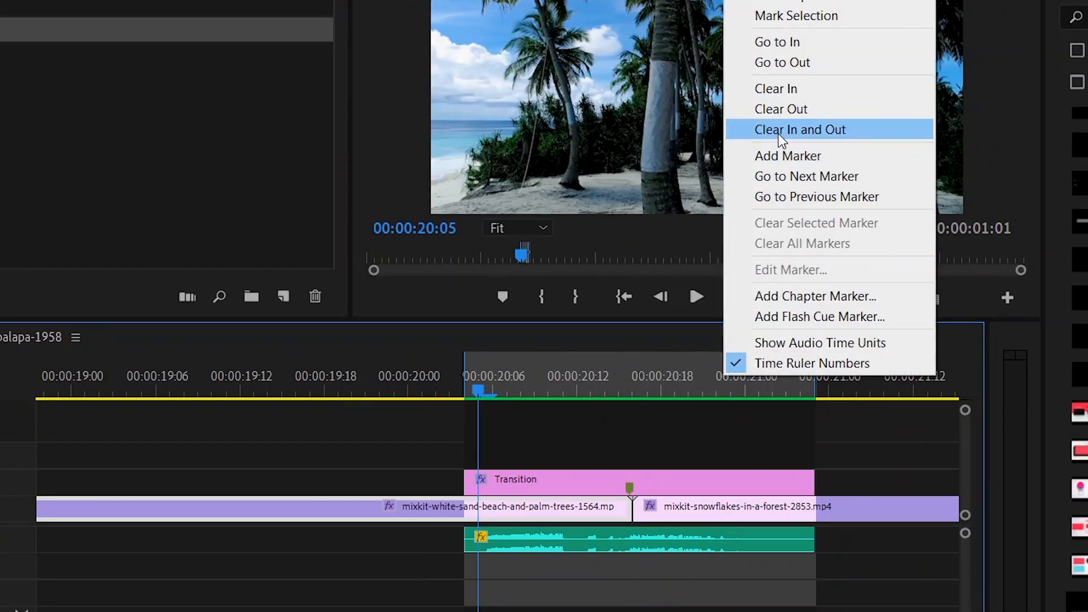
left_click(831, 142)
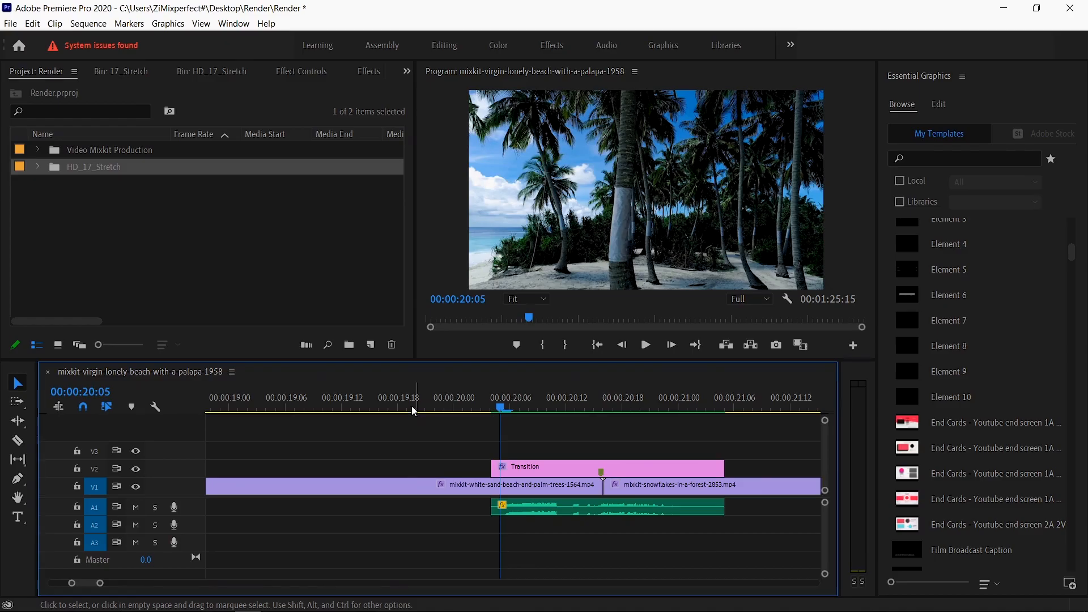
- Play back the rendered transition from just before it into the snowflakes clip
left_click(337, 382)
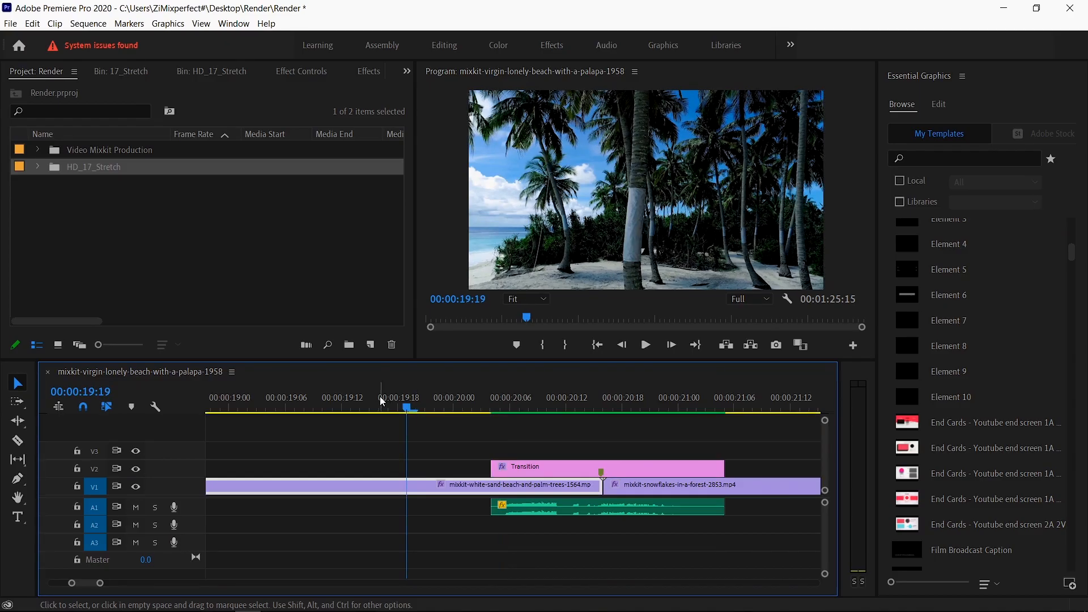
key("minus")
key("minus")
key("minus")
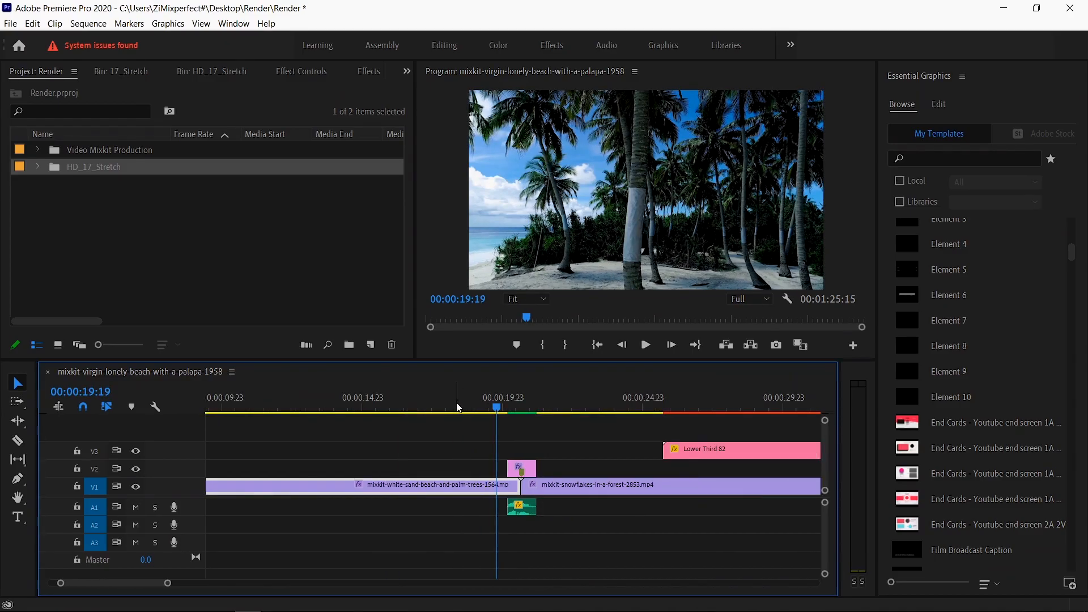
key("space")
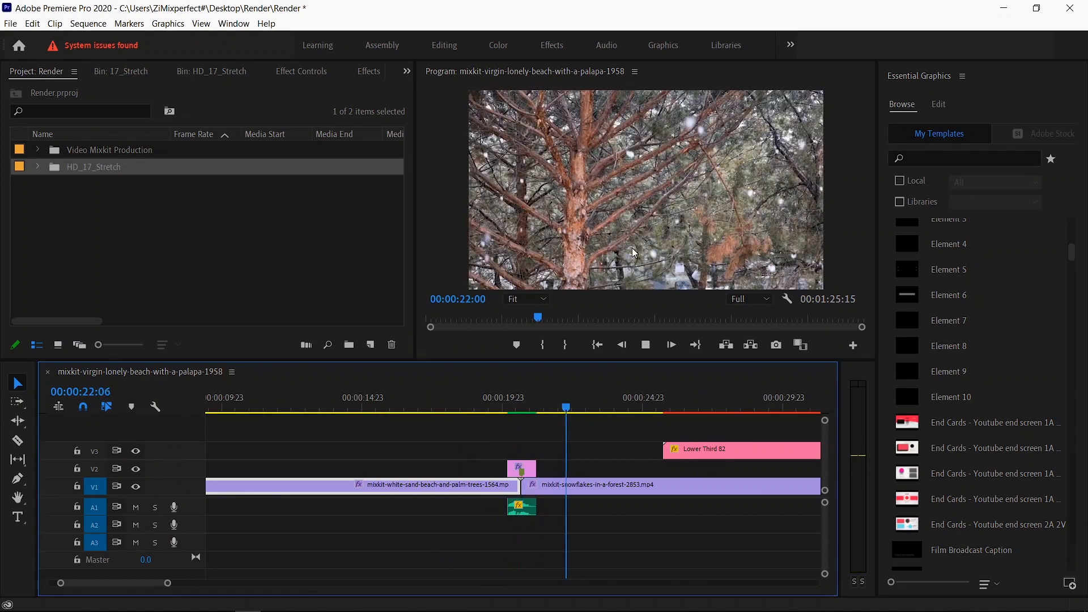
key("space")
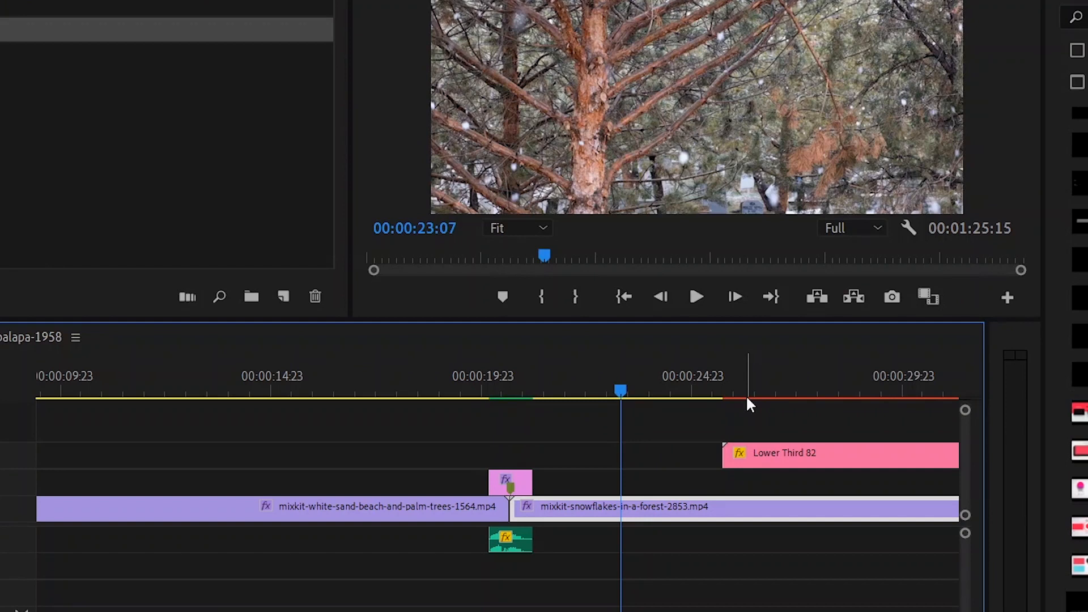
- Mark an In point at the start and an Out point at the end of the Lower Third 82 clip
key("minus")
key("minus")
key("minus")
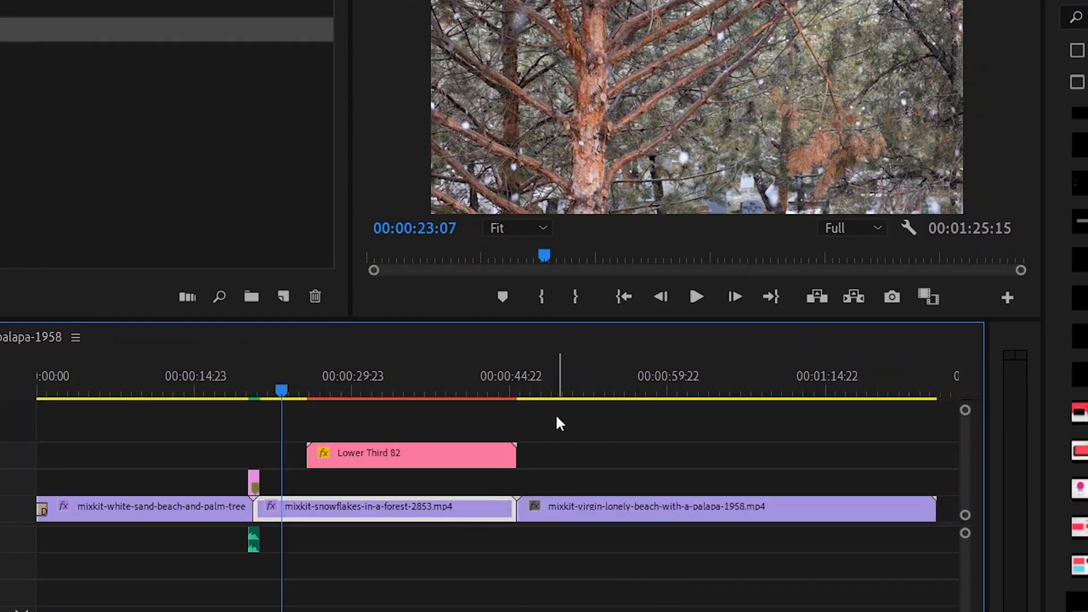
key("equal")
key("equal")
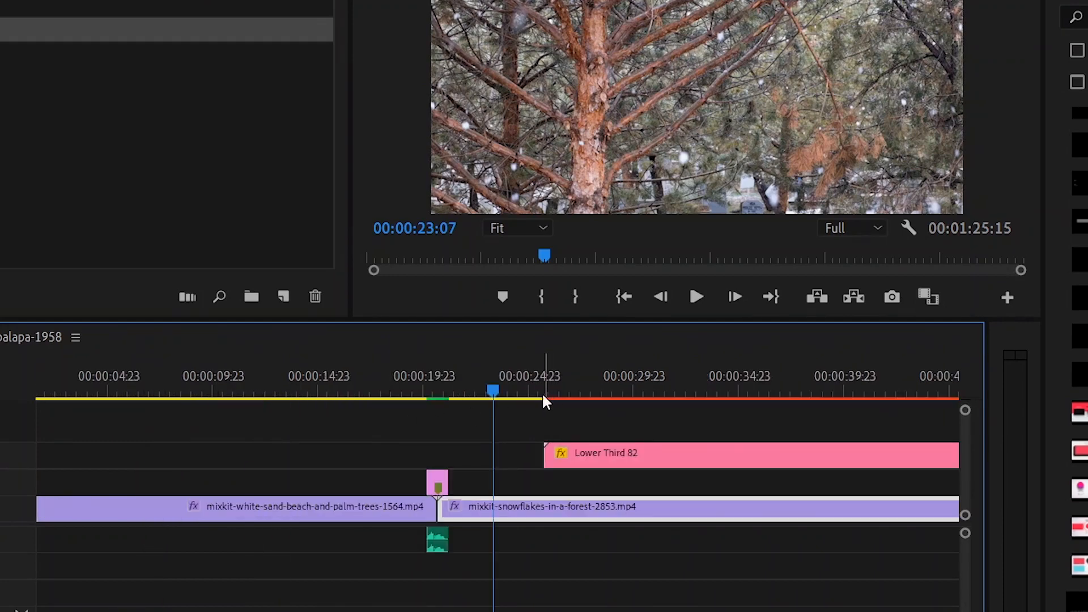
left_click_drag(543, 389, 516, 385)
key("i")
key("minus")
key("o")
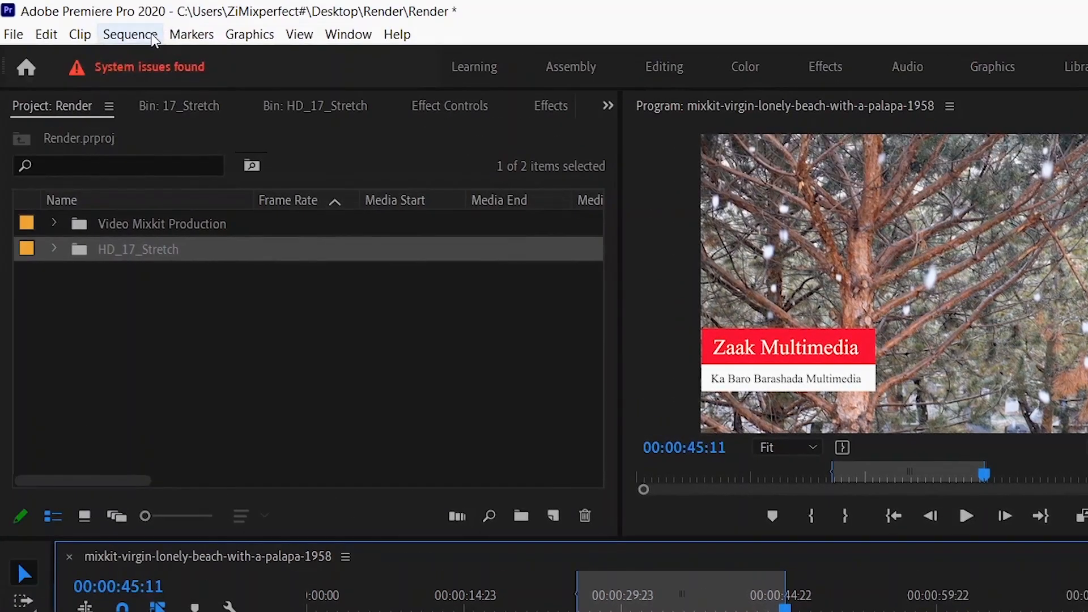
- Render the marked Lower Third 82 range with Render Selection, and clear the In and Out points
left_click(149, 36)
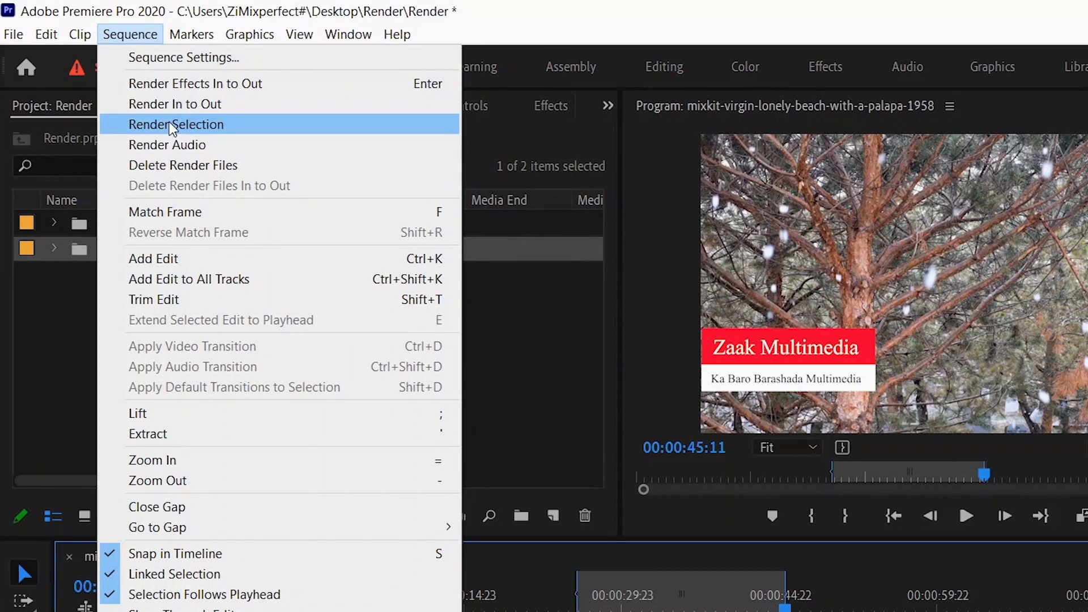
left_click(229, 124)
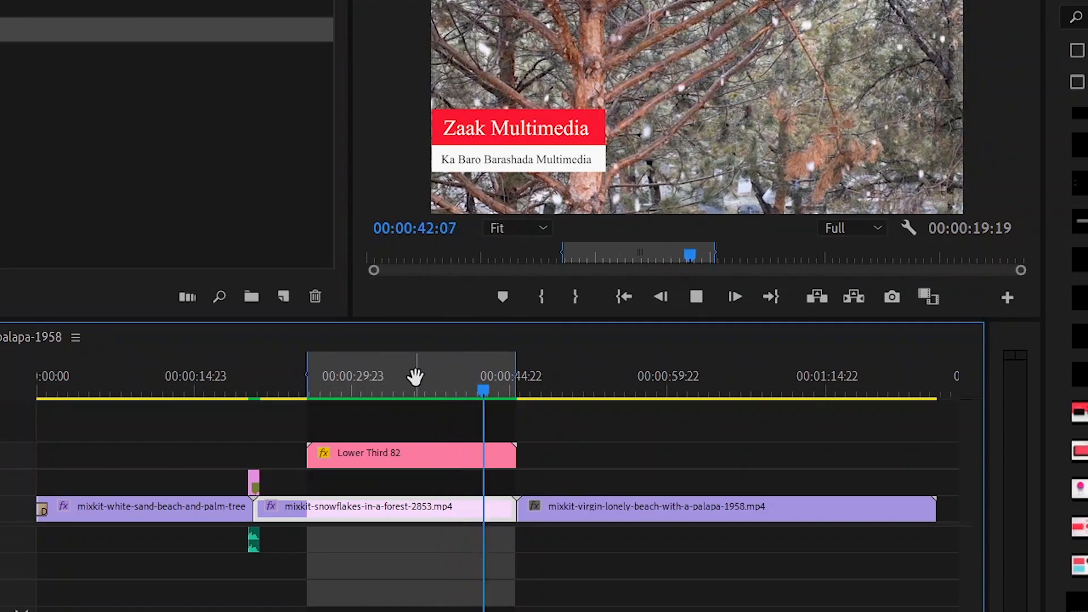
key("space")
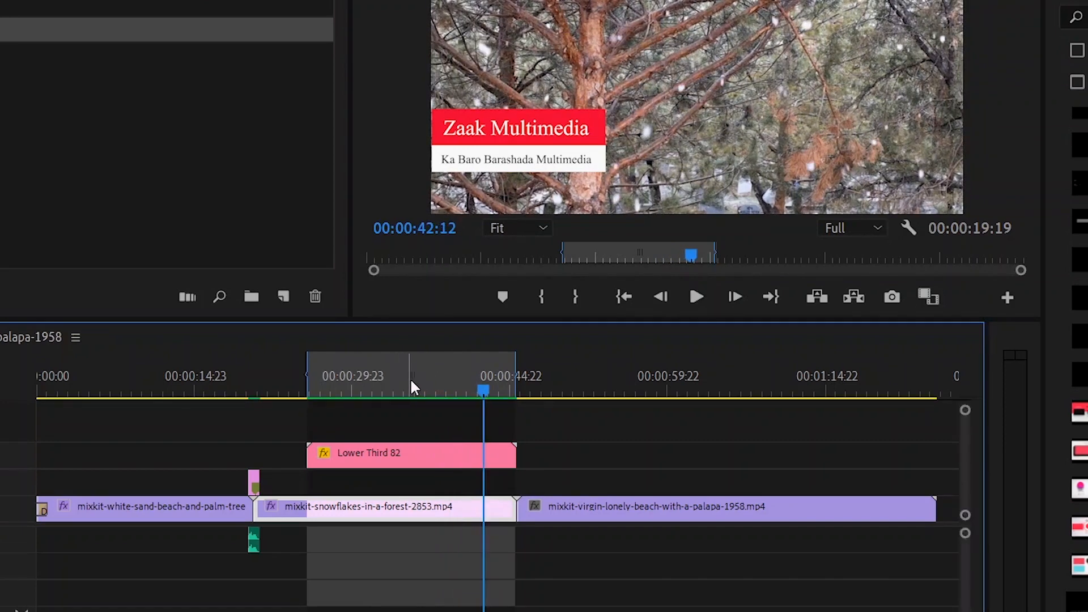
right_click(393, 384)
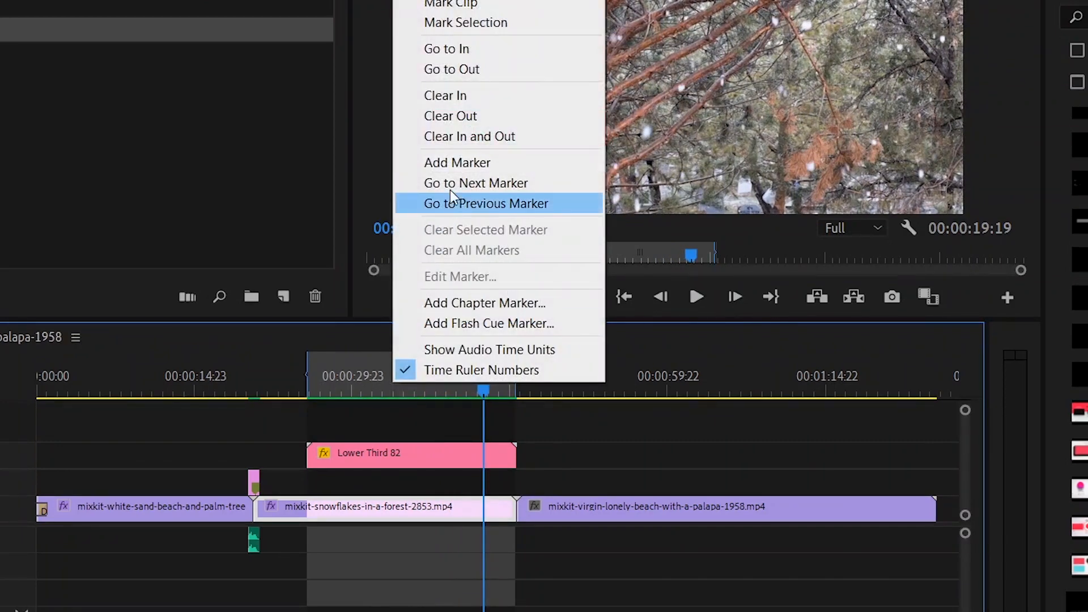
left_click(461, 136)
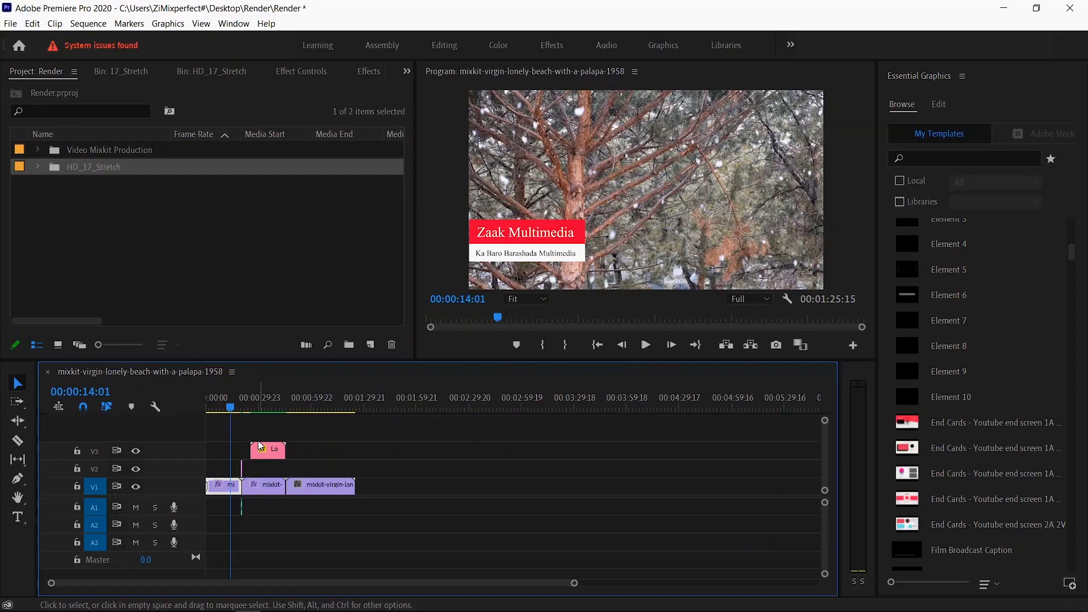
- Render the entire sequence with Render In to Out
key("=")
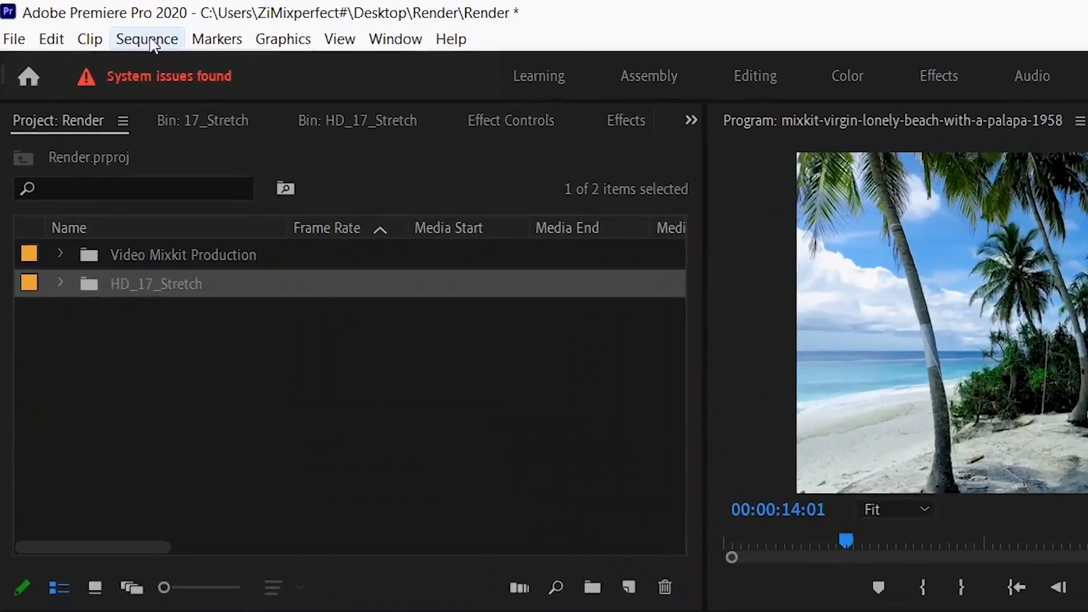
left_click(126, 26)
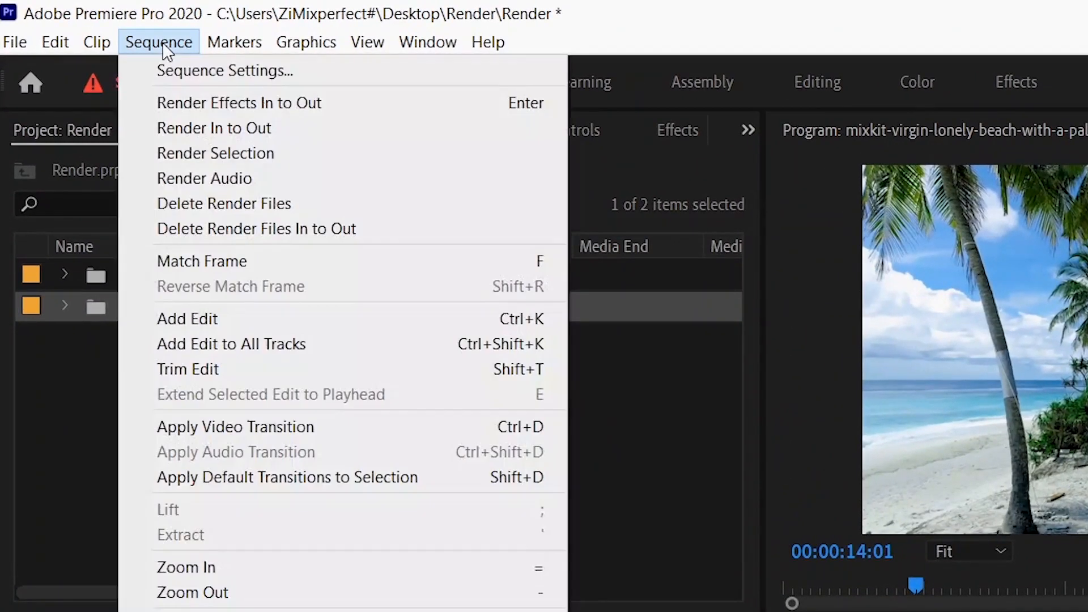
left_click(252, 135)
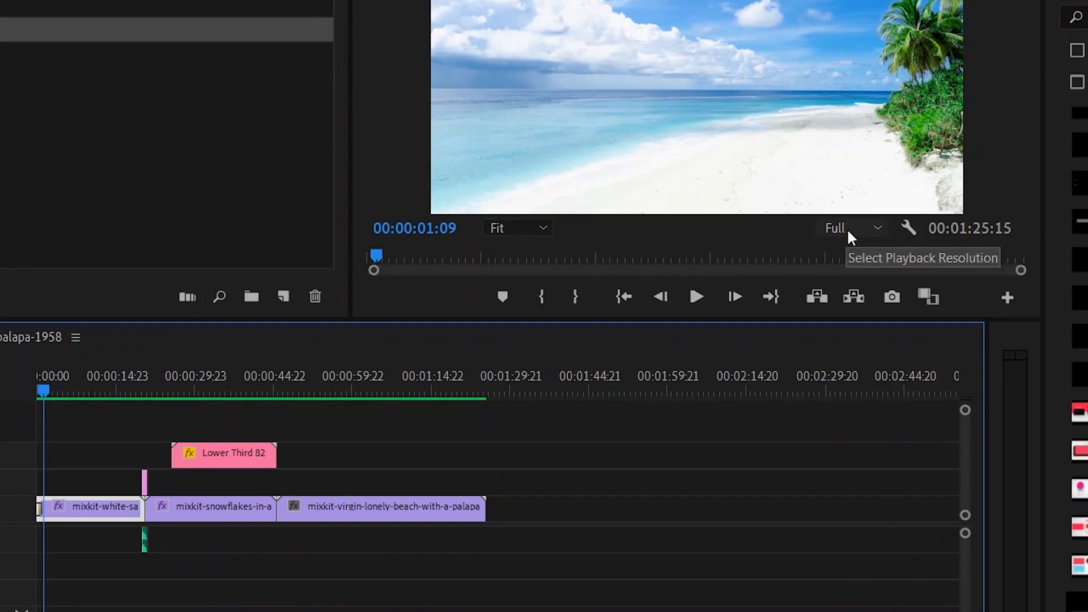
- Check the High Quality Playback option in the Program monitor's settings
left_click(909, 227)
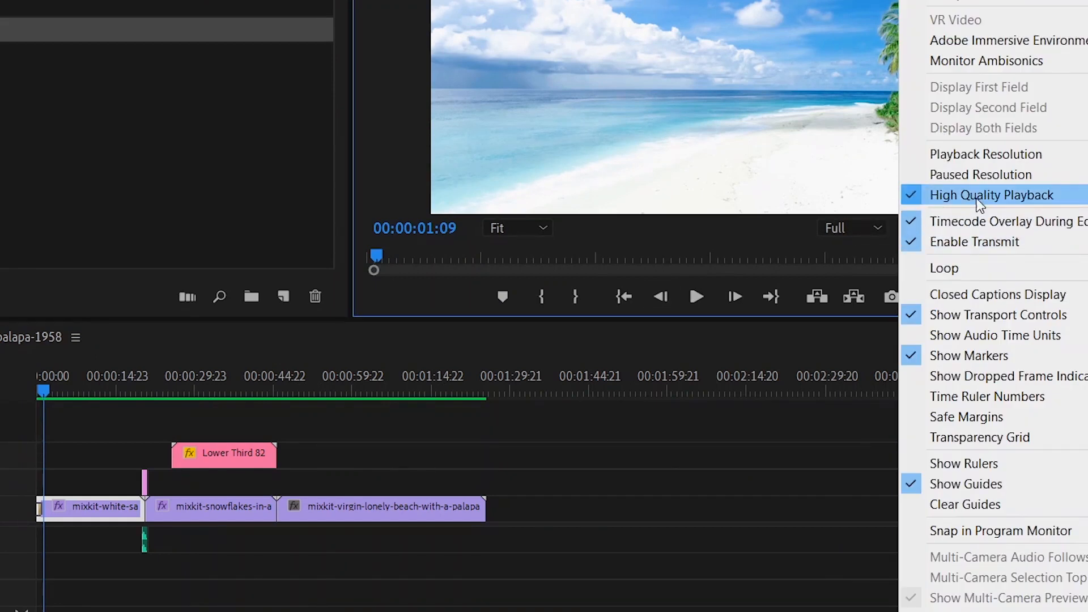
left_click(635, 255)
left_click(636, 255)
- Play the rendered sequence from its beginning, and jump ahead to the start of the snowflakes clip
left_click(45, 386)
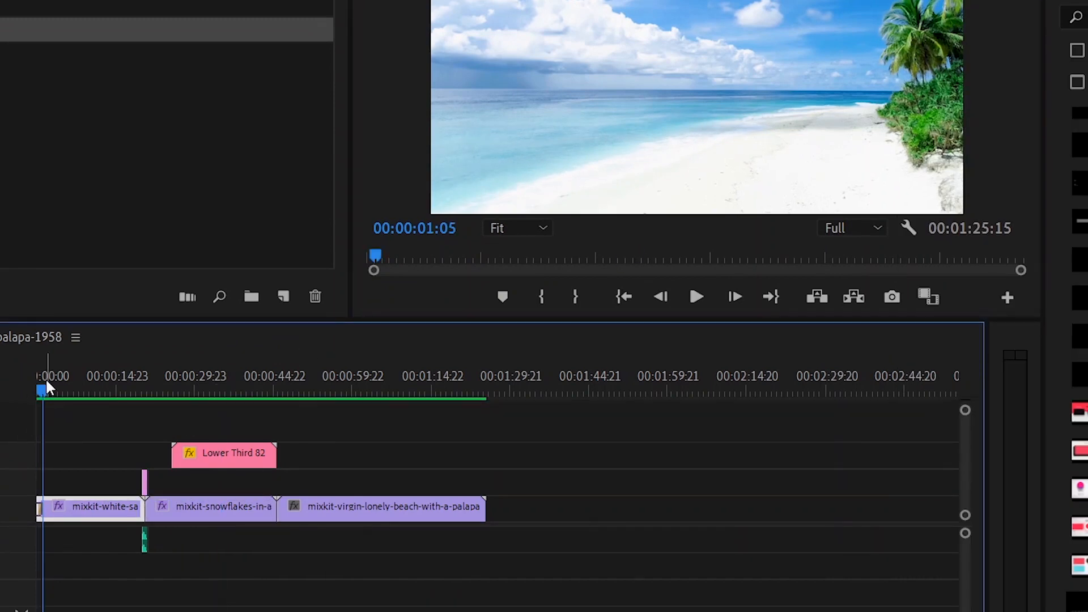
left_click_drag(46, 385, 21, 382)
key("space")
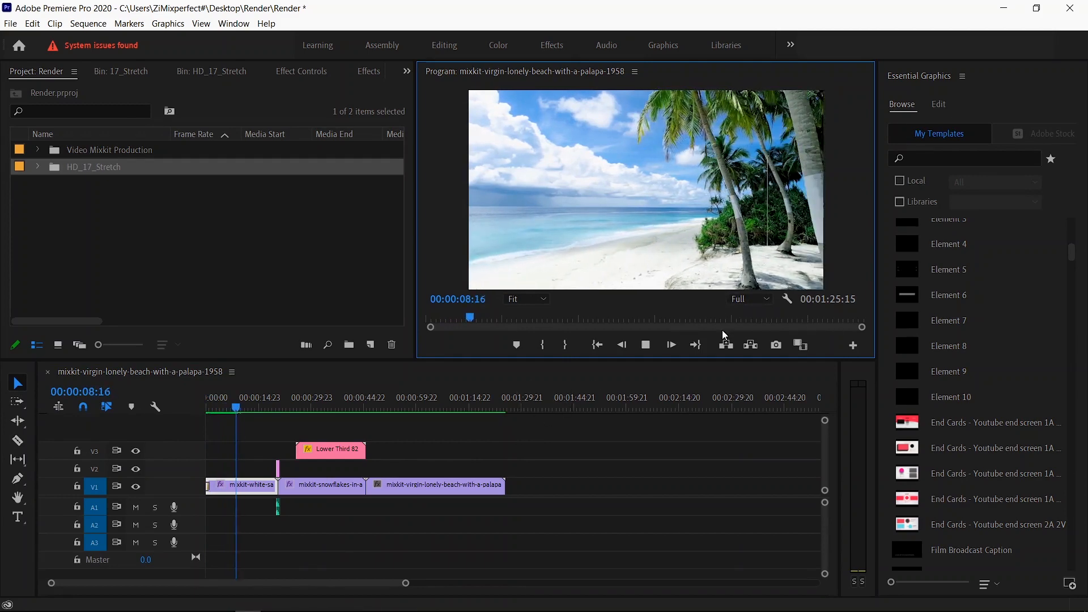
left_click(282, 406)
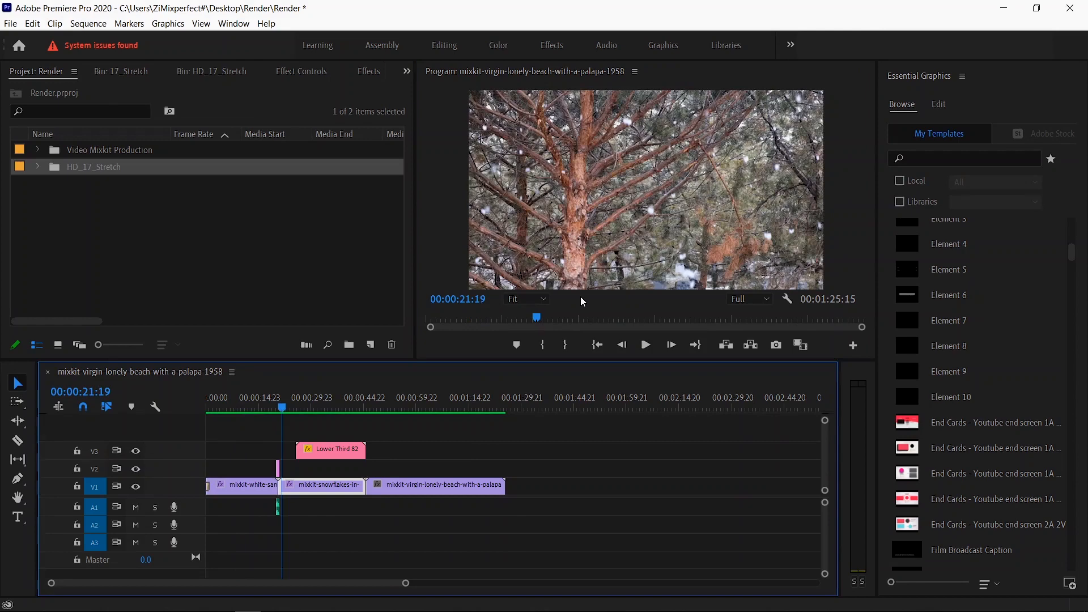